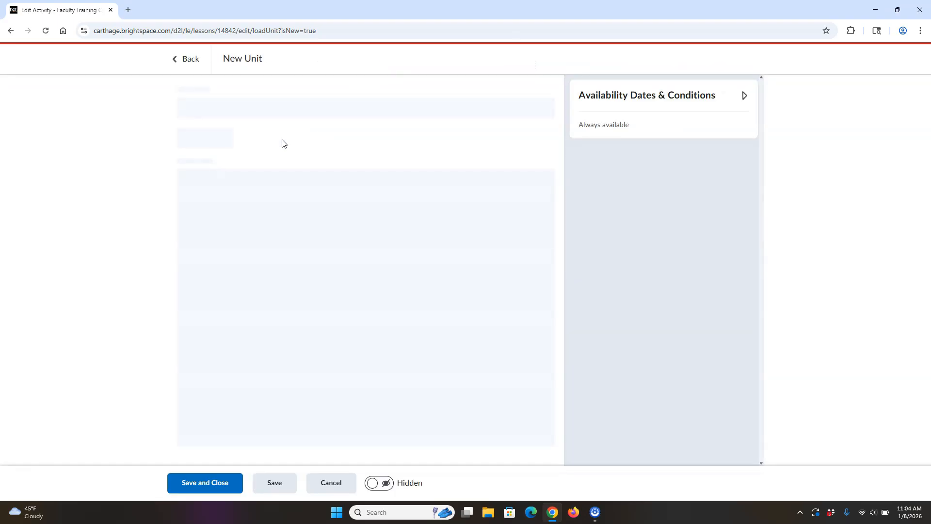
Step: Title the new unit "Week 1", make it visible, and save and close it
click(222, 115)
drag(225, 109, 187, 112)
text(Week)
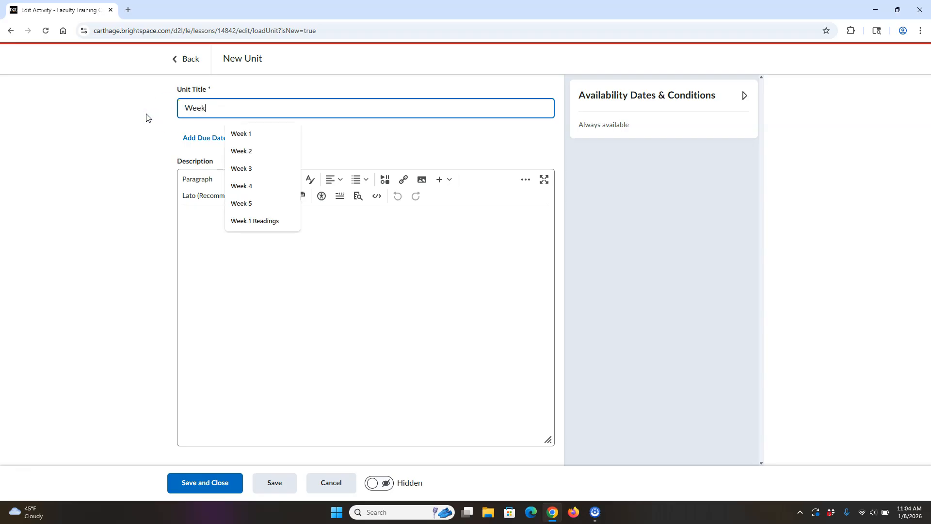
text( 1)
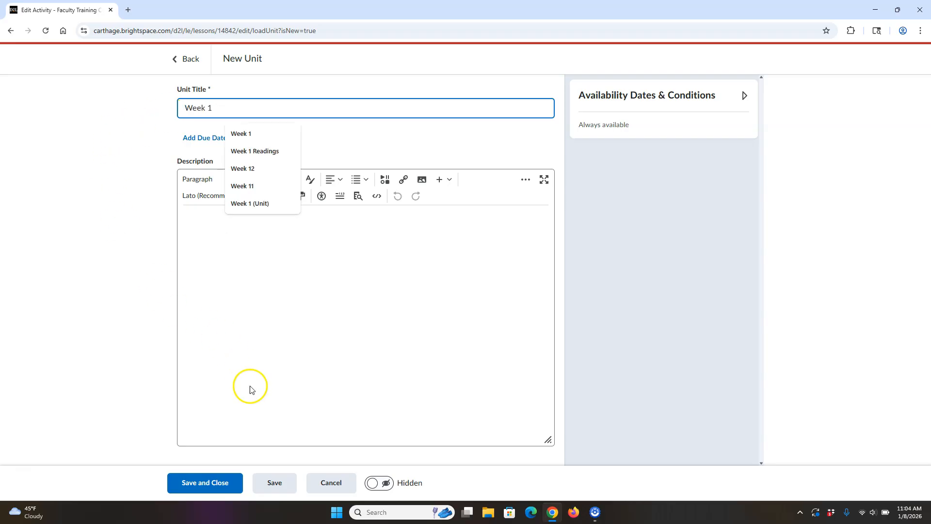
click(374, 483)
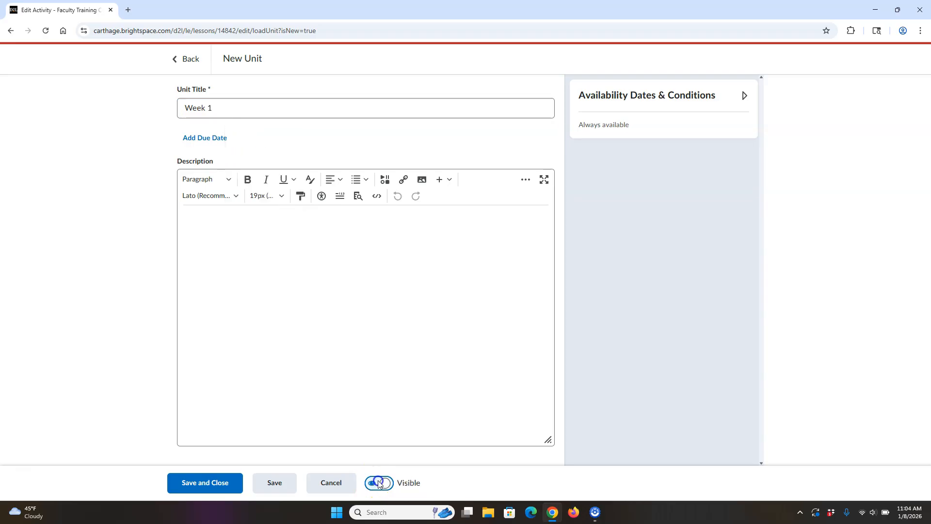
click(216, 482)
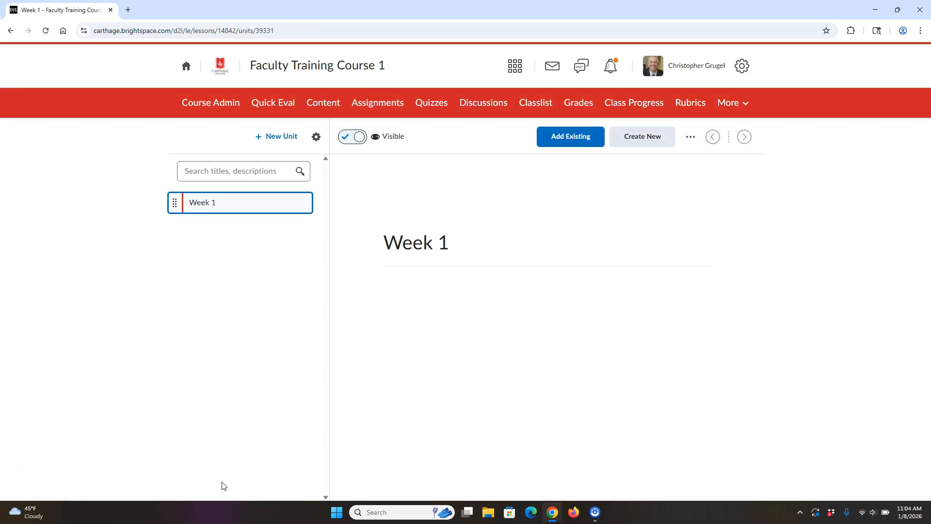
Step: Create a second unit titled "Week 2", set it to visible, and save and close it
click(280, 136)
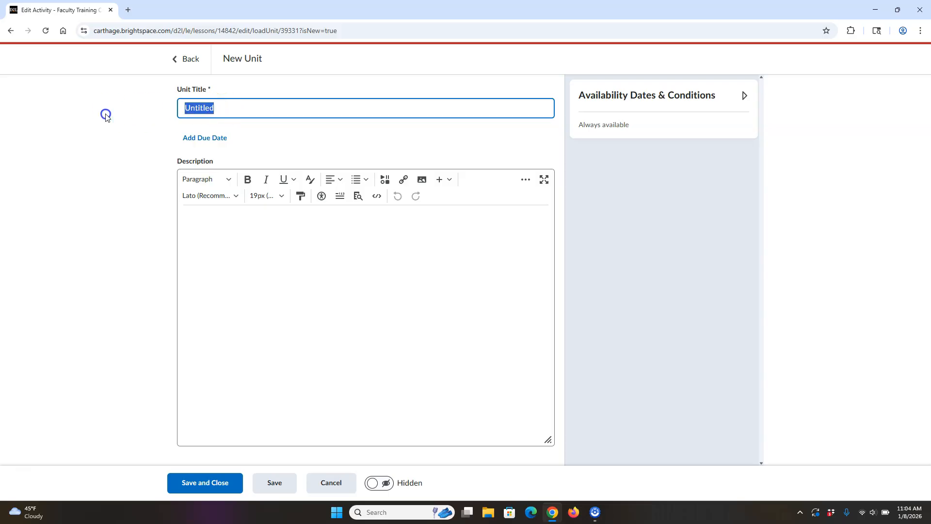
text(week)
key(BackSpace)
key(BackSpace)
key(BackSpace)
key(BackSpace)
text(Week )
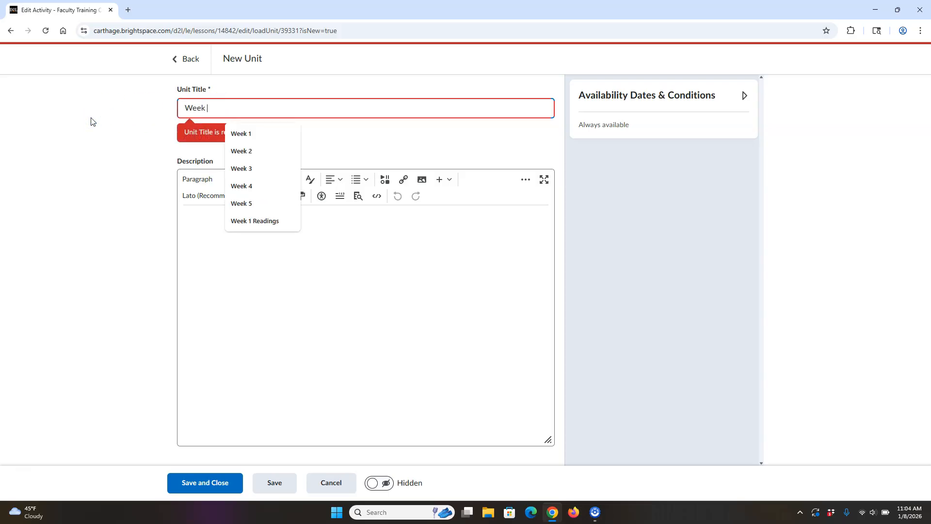
text(2)
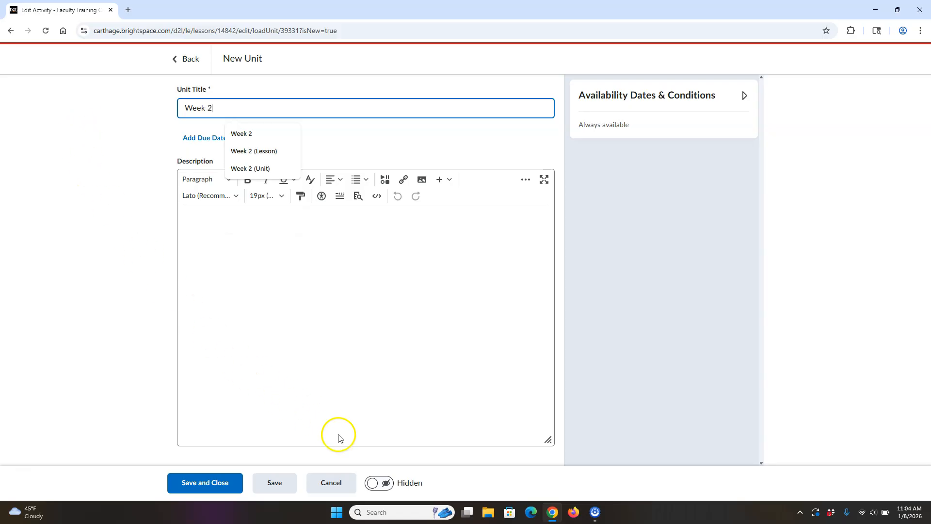
click(377, 483)
click(211, 487)
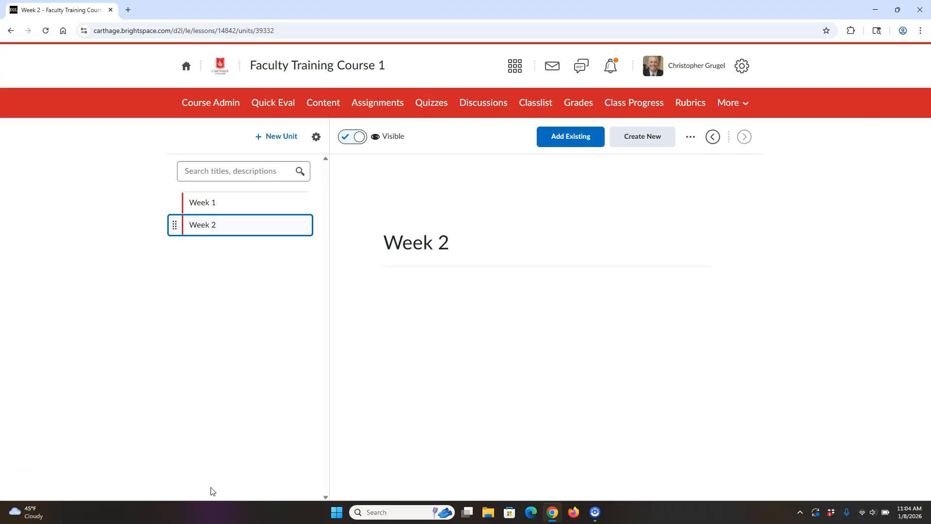
Step: Add a third visible unit titled "Week 3" to the course content and save it
click(277, 142)
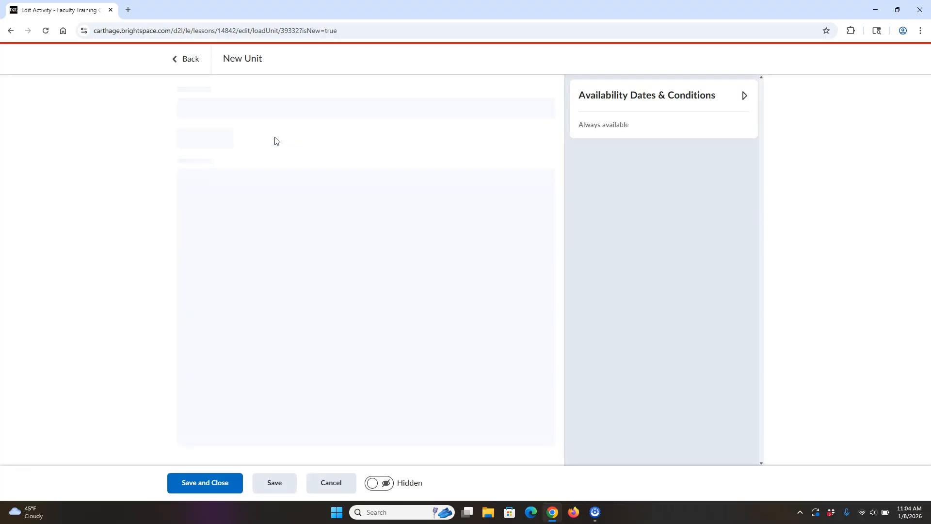
drag(222, 108, 139, 113)
text(Week )
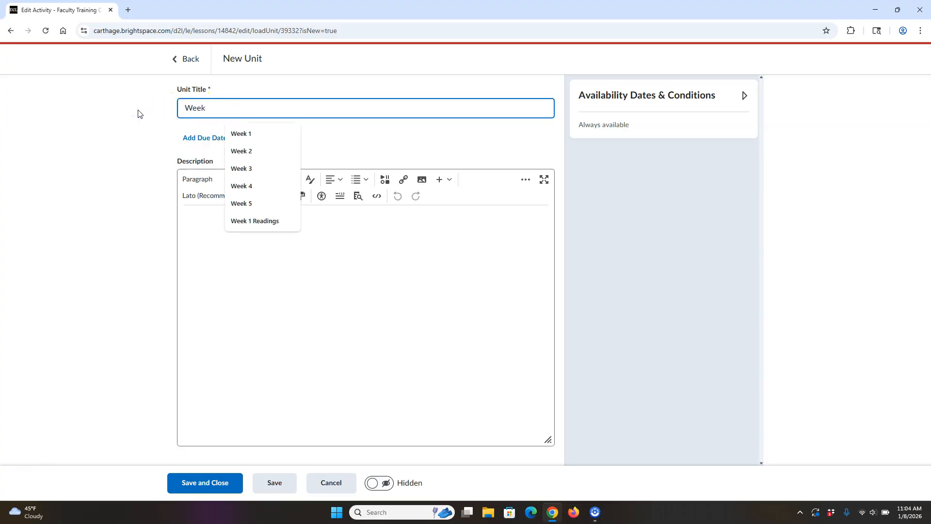
text(3)
click(379, 483)
click(220, 484)
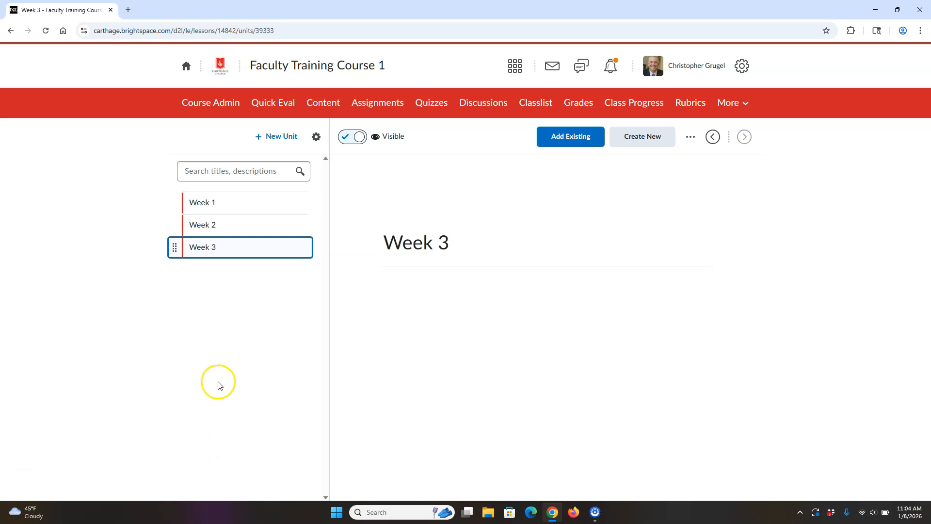
Step: Create a visible lesson titled "Monday" inside the Week 1 unit and save it
click(223, 205)
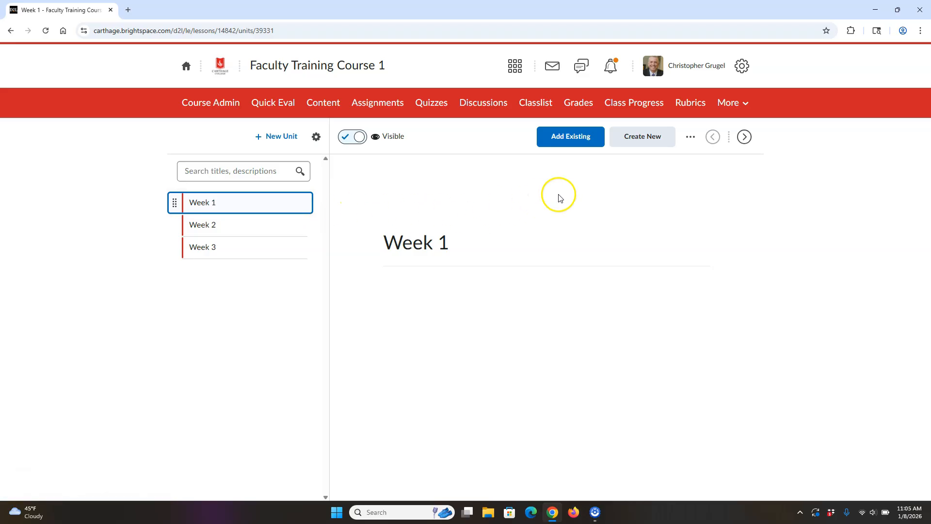
click(640, 145)
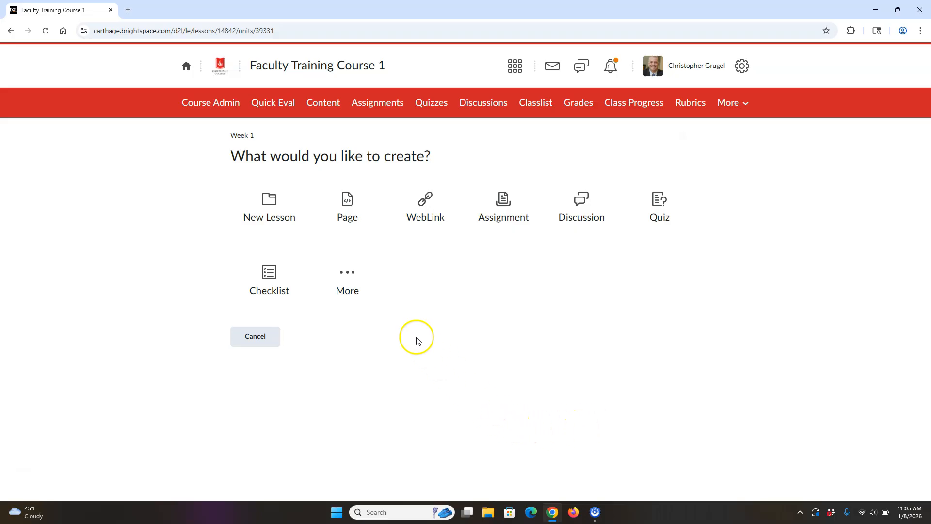
click(268, 210)
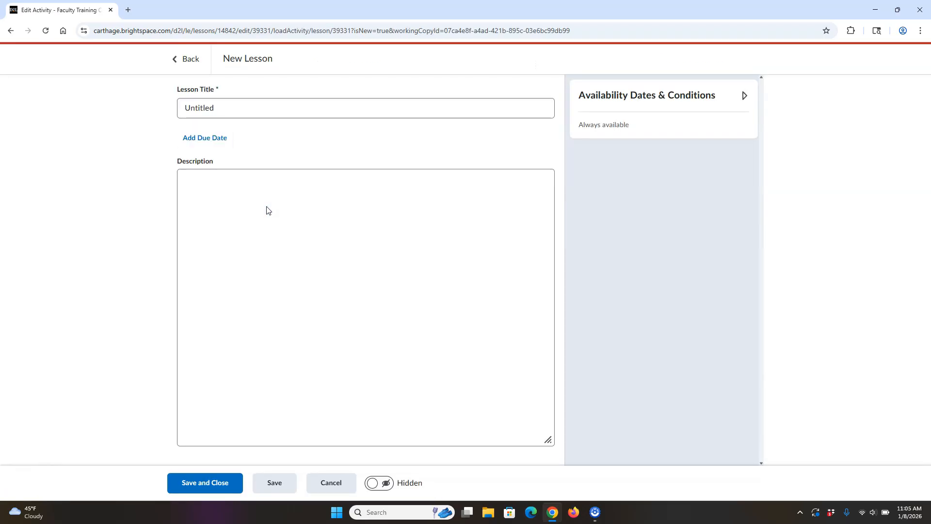
drag(232, 107, 161, 121)
text(Monday)
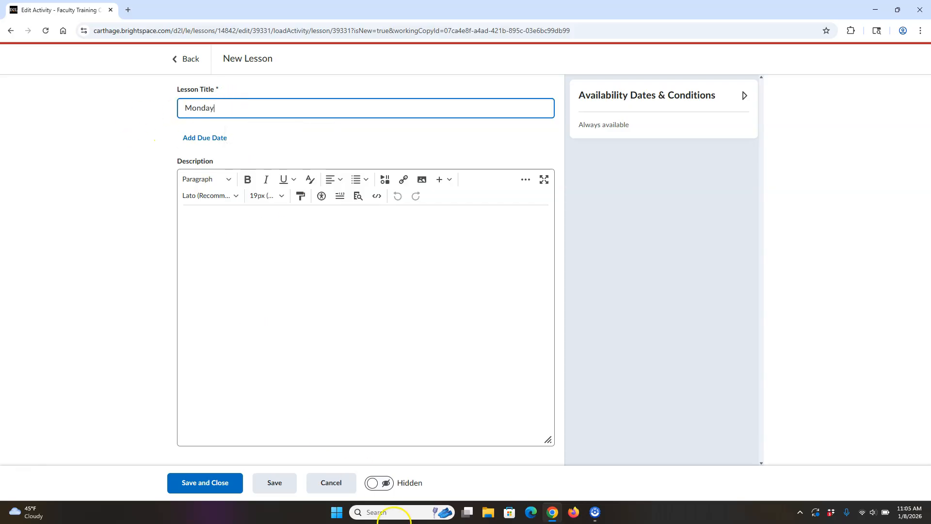
click(374, 483)
click(203, 481)
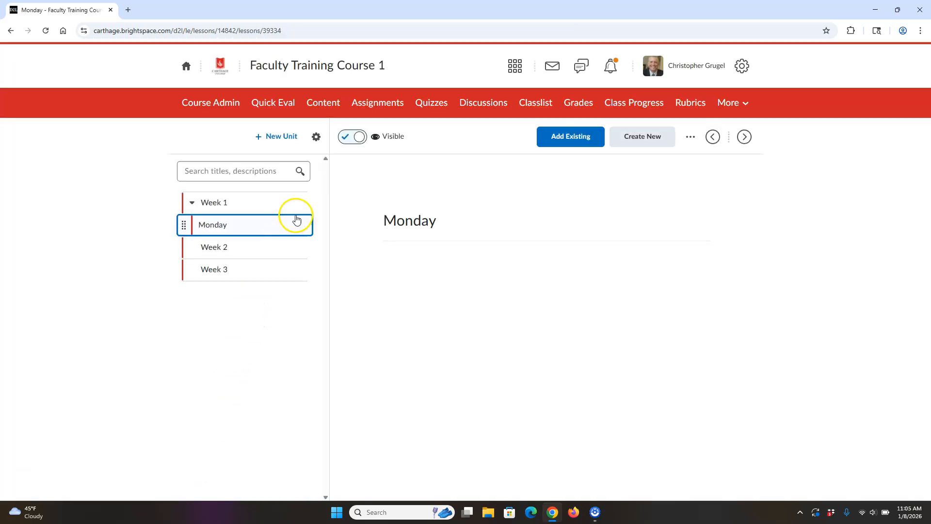
Step: Create a second visible lesson titled "Wednesday" inside the Week 1 unit and save it
click(254, 200)
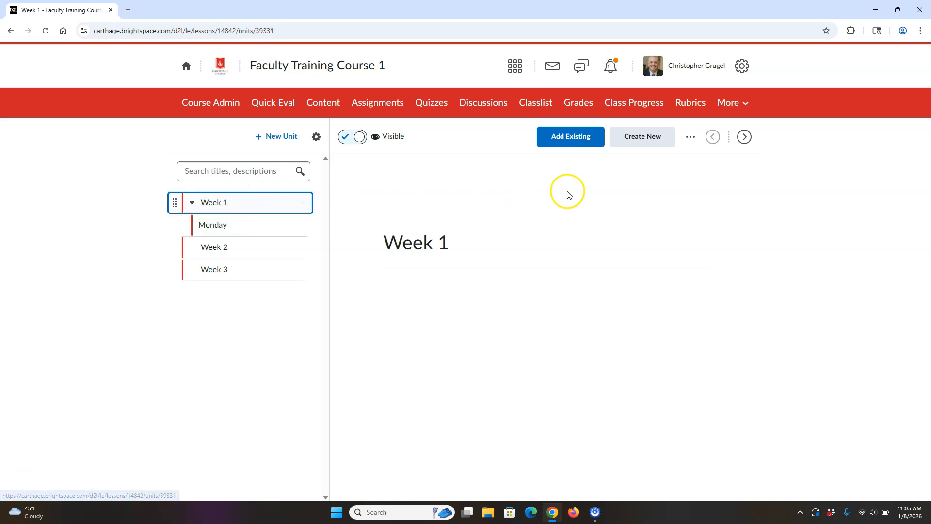
click(646, 136)
click(267, 210)
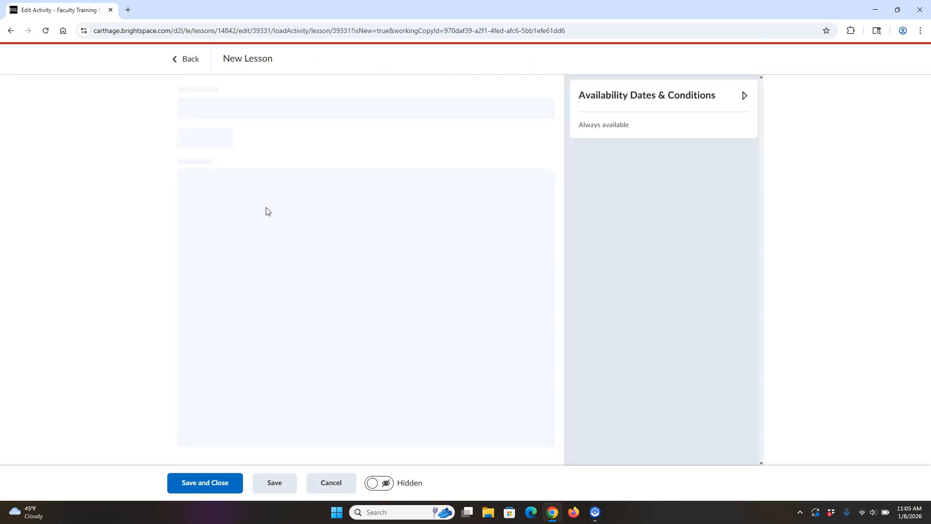
drag(220, 108, 127, 110)
text(Wednesday)
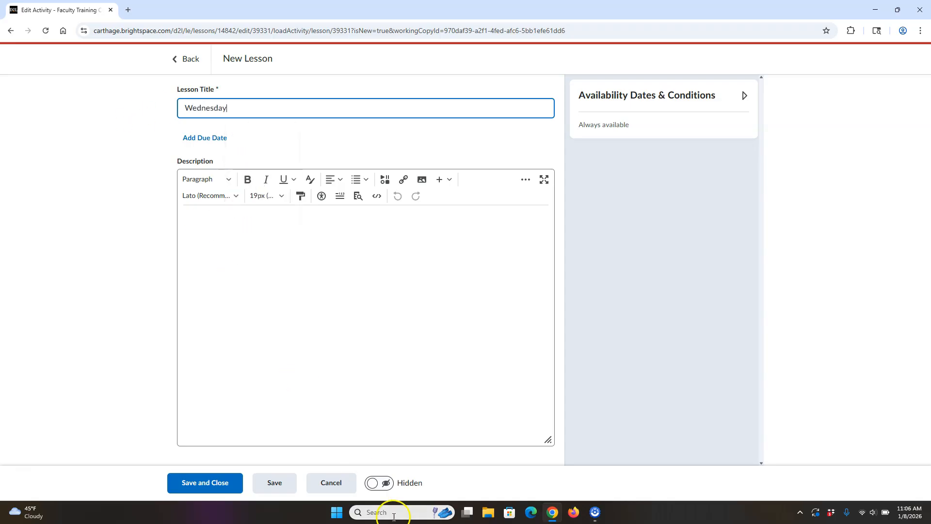
click(381, 483)
click(220, 482)
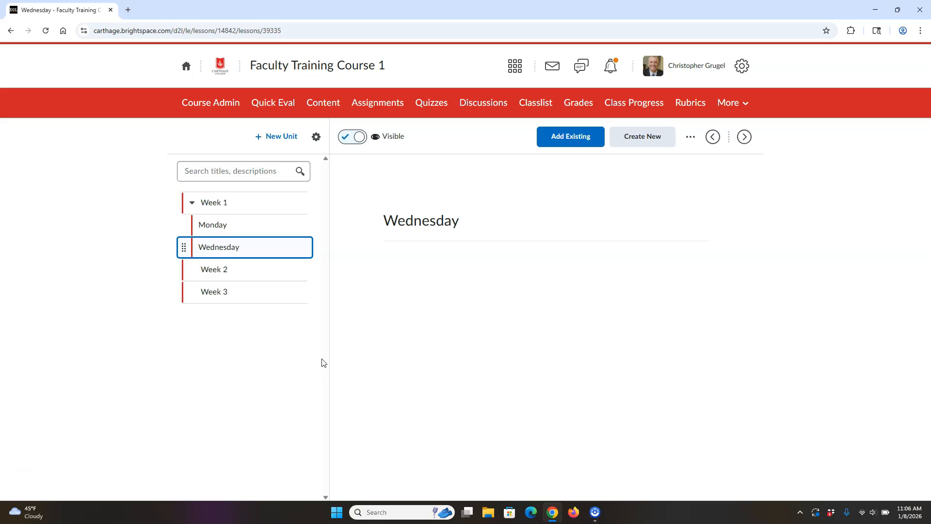
Step: Create a visible lesson titled "Assignments" inside the Week 2 unit and save it
click(244, 226)
click(247, 248)
click(226, 272)
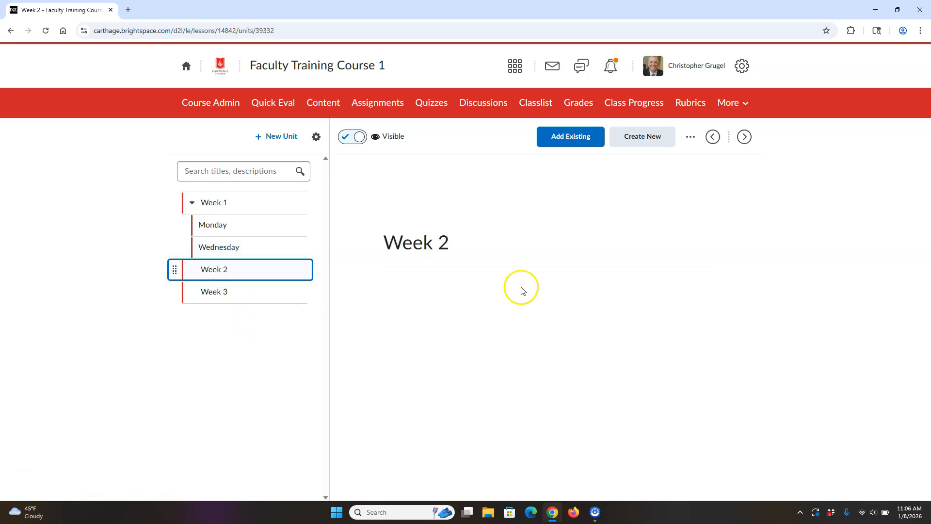
click(647, 140)
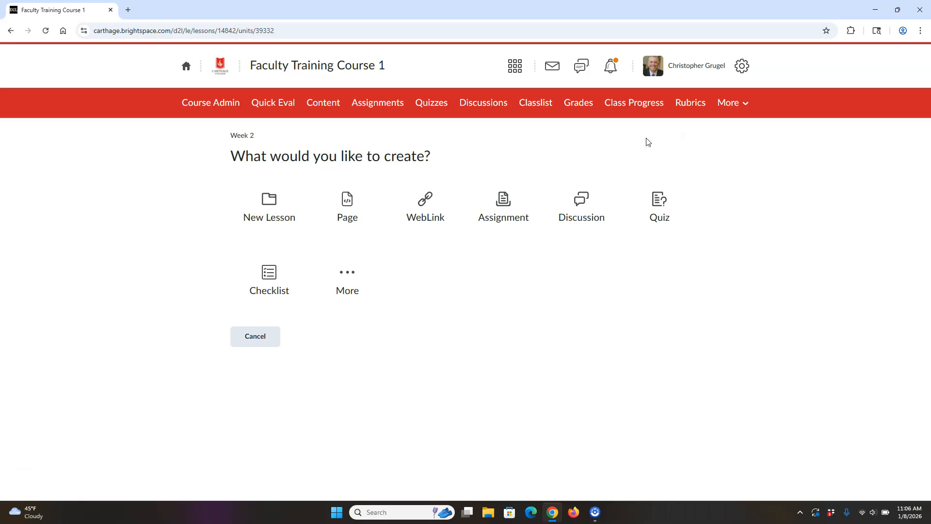
click(280, 203)
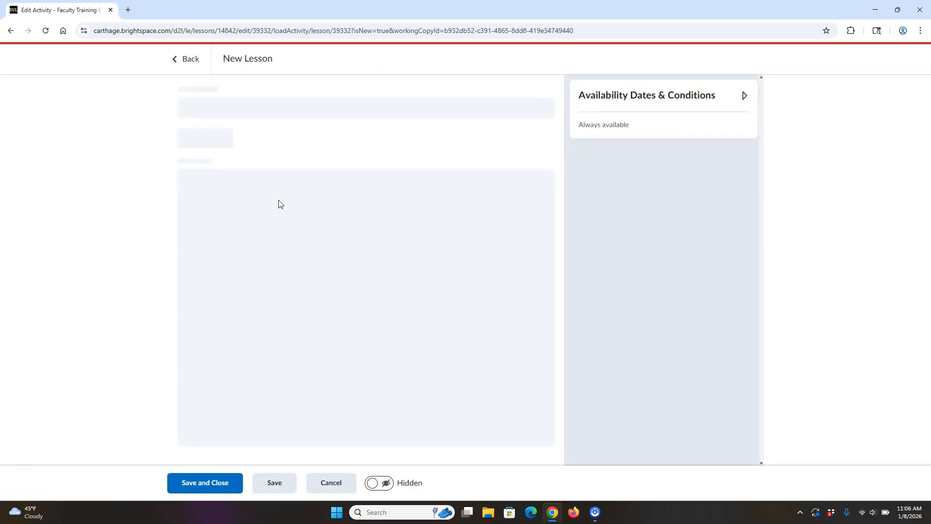
drag(220, 106, 164, 112)
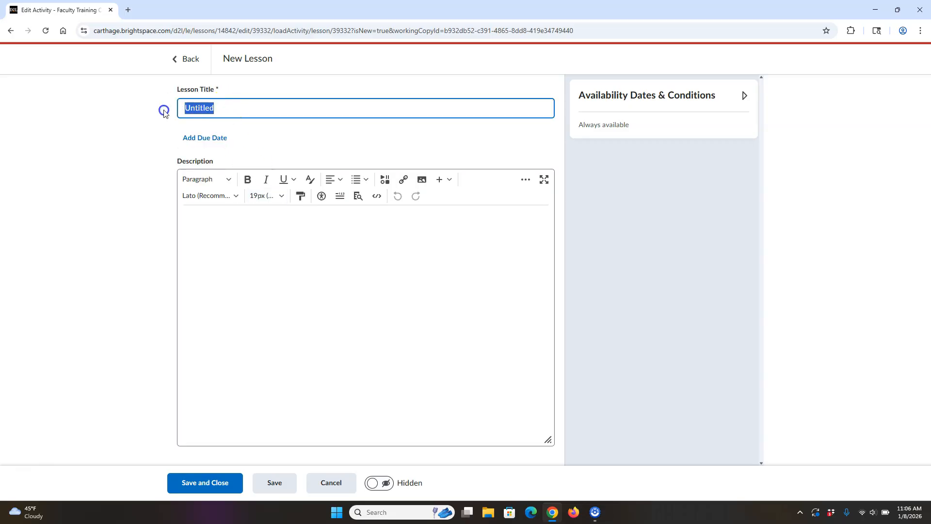
text(Assignme)
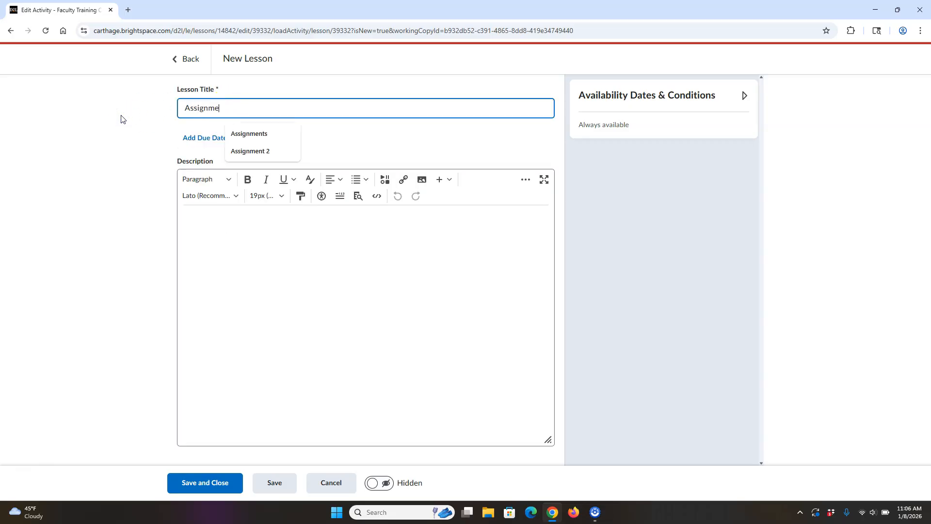
text(nts)
click(381, 482)
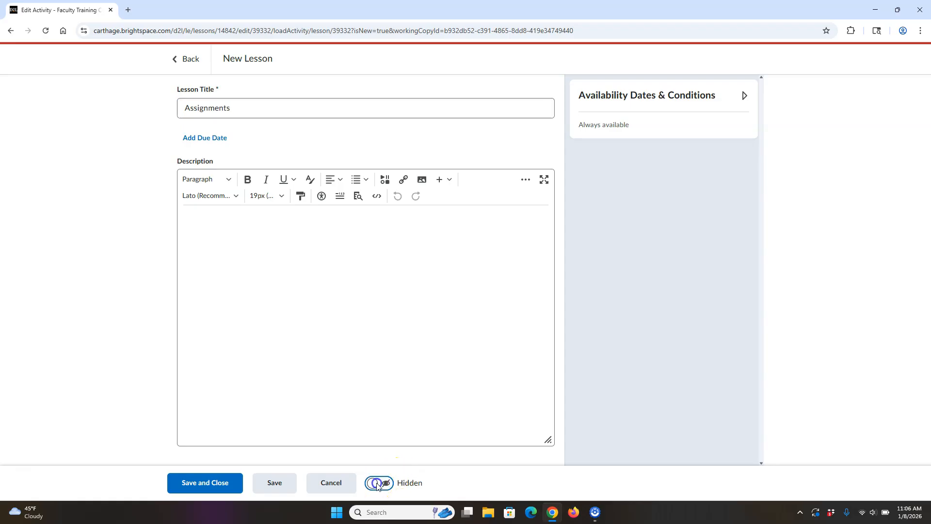
click(228, 480)
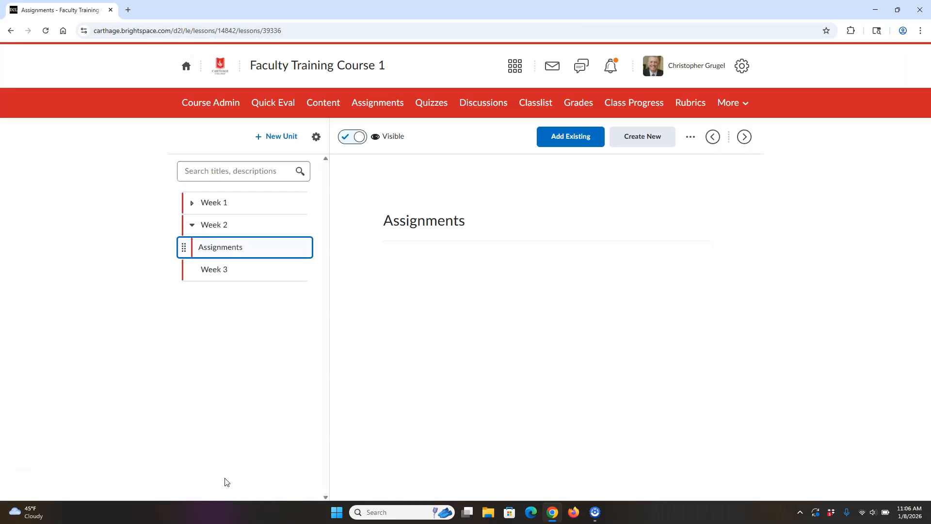
Step: Add another visible lesson titled "Handouts" to the Week 2 unit and save it
click(214, 225)
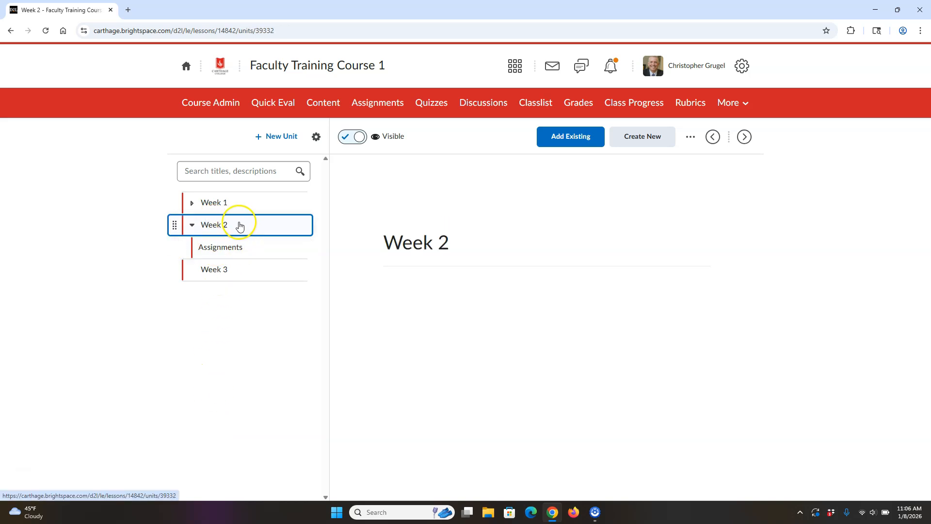
click(638, 137)
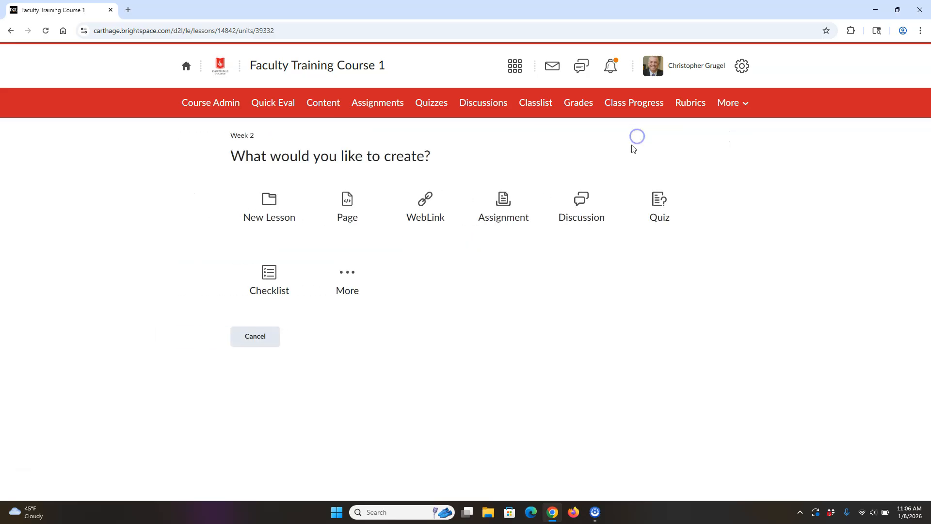
click(279, 207)
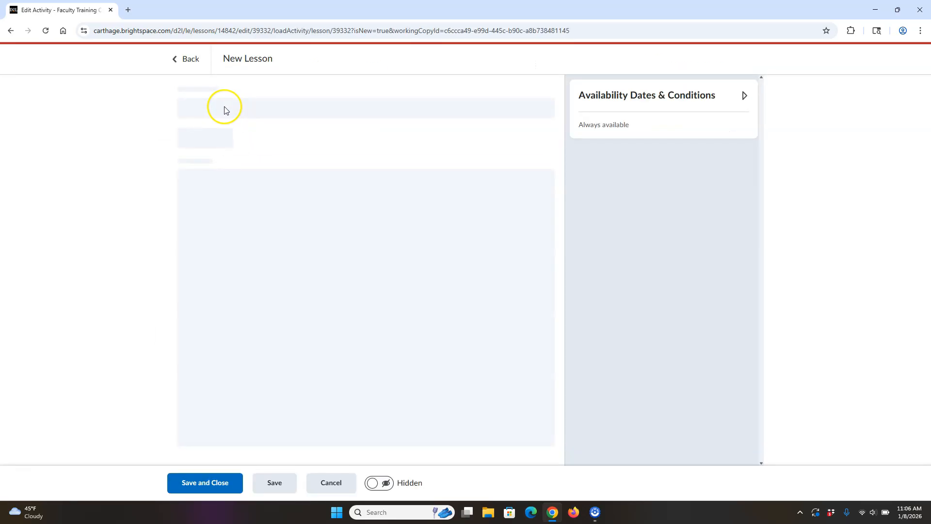
drag(222, 108, 183, 108)
text(Handout)
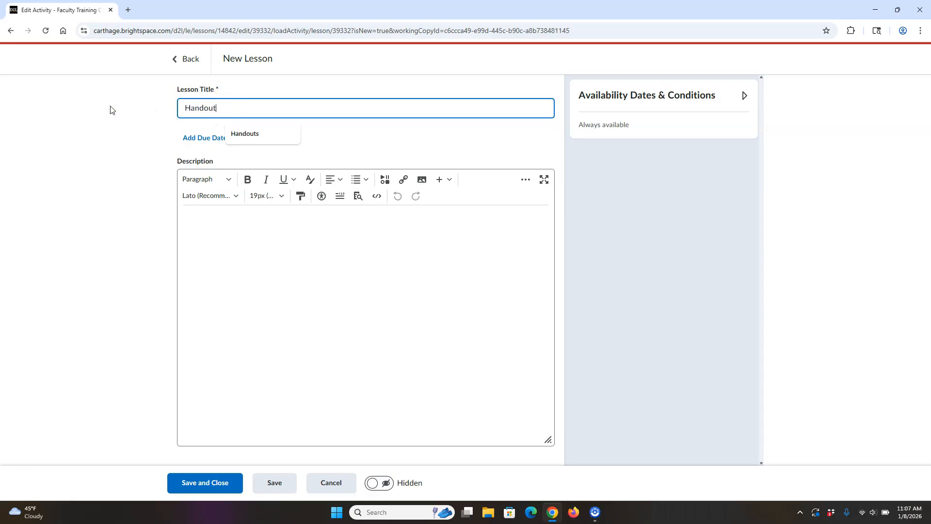
text(s)
click(375, 484)
click(199, 482)
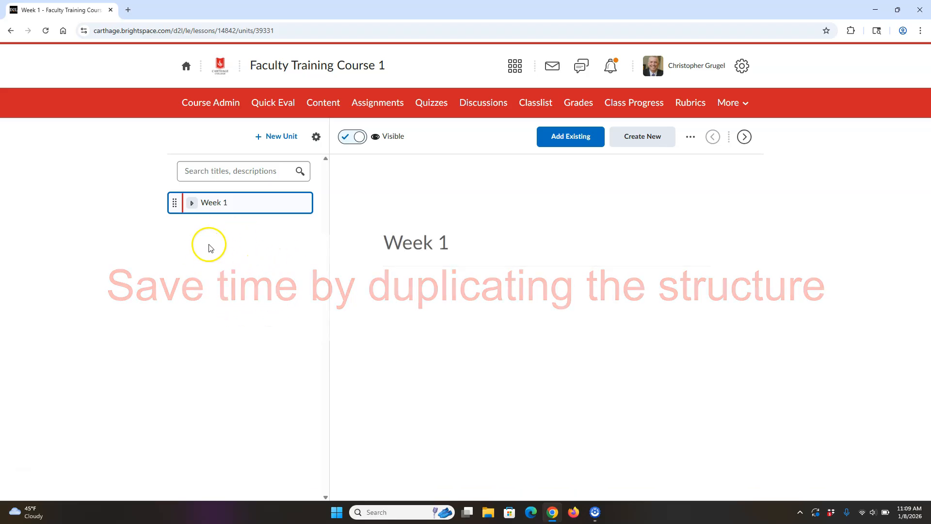
Step: Open the course in Course Builder and check the lessons nested under the Week 1 module
click(193, 204)
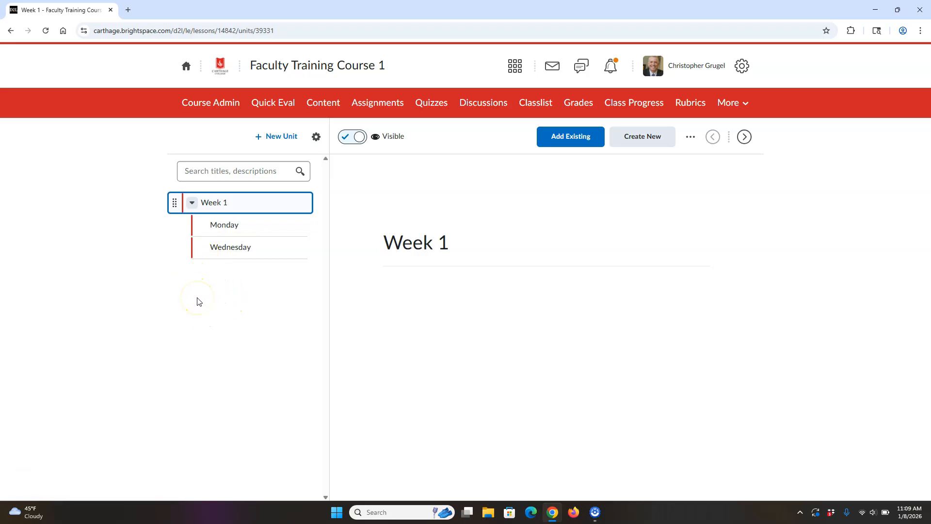
click(194, 203)
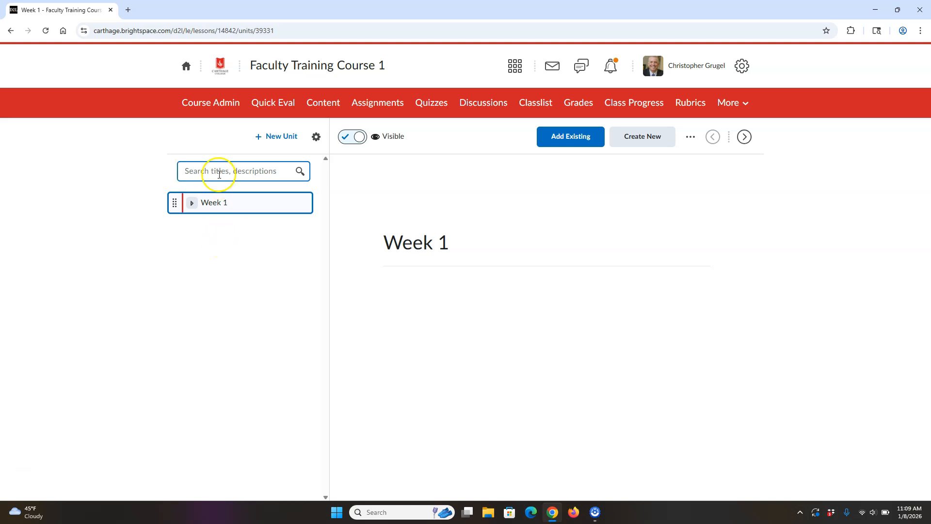
click(211, 102)
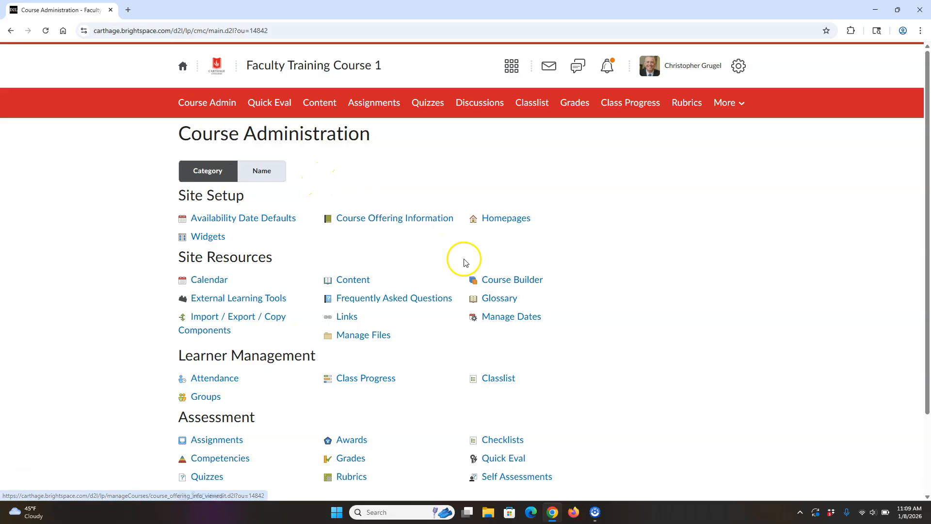
click(519, 280)
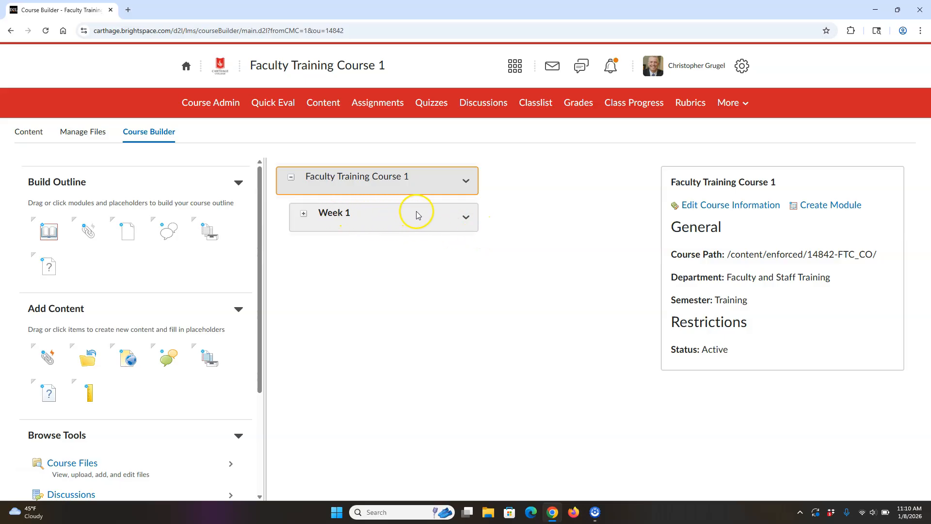
click(304, 215)
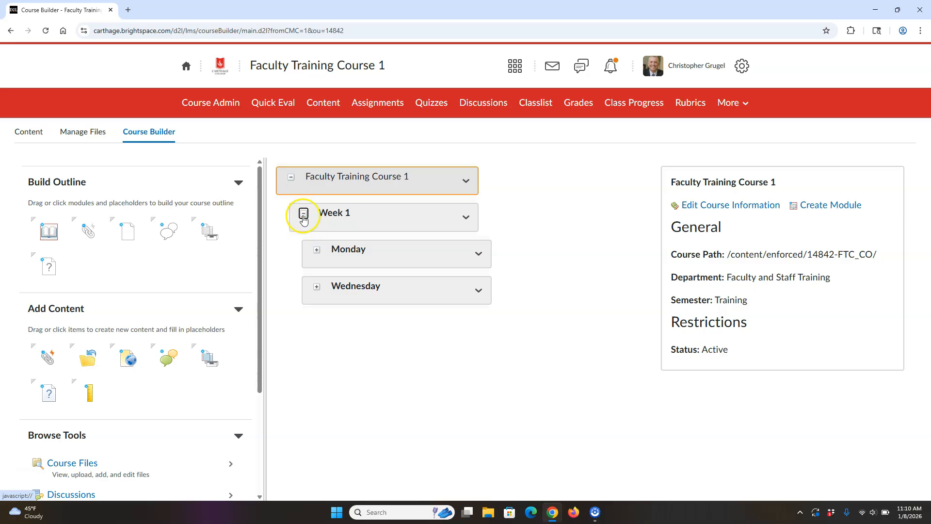
click(304, 215)
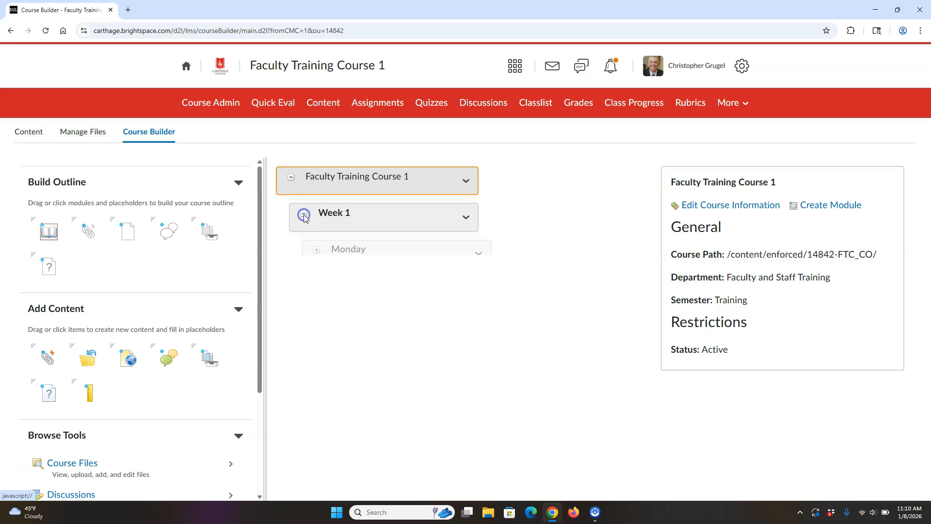
Step: Copy the structure of the Week 1 module and paste it after the original
click(469, 219)
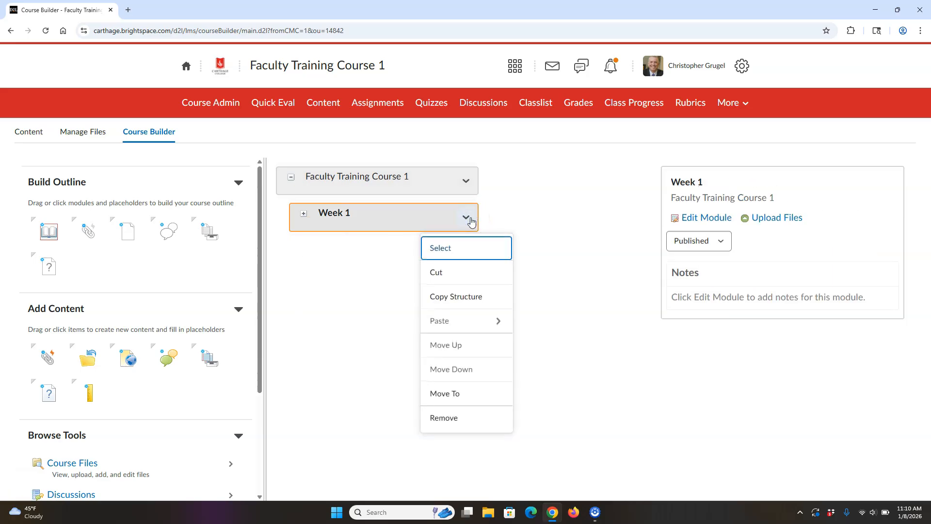
click(458, 296)
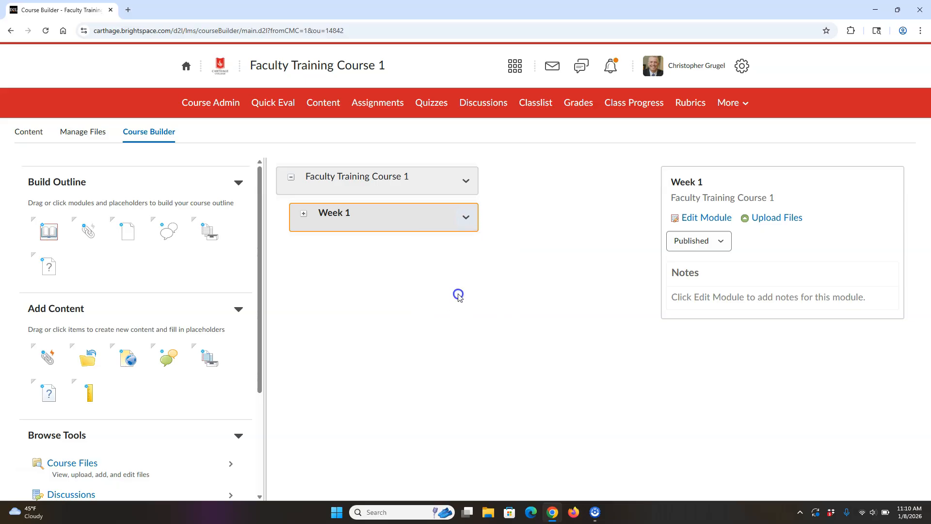
click(466, 218)
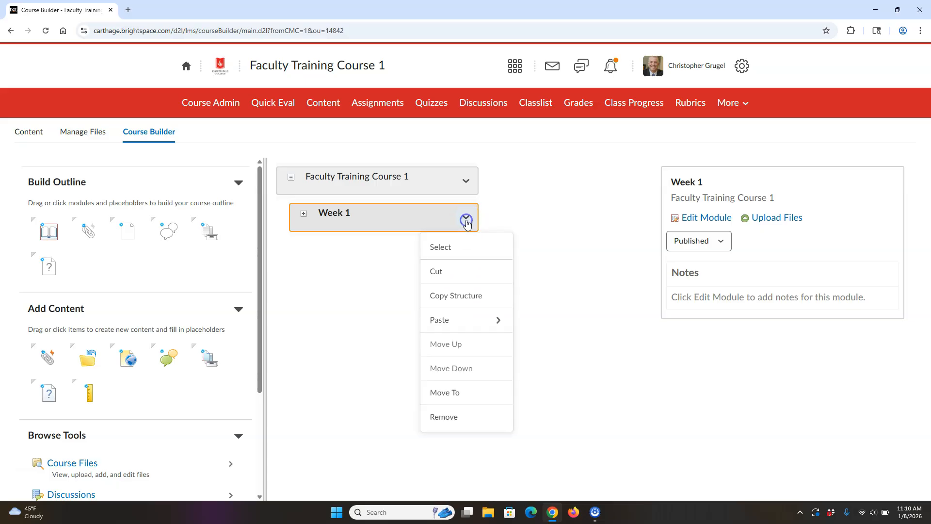
click(499, 321)
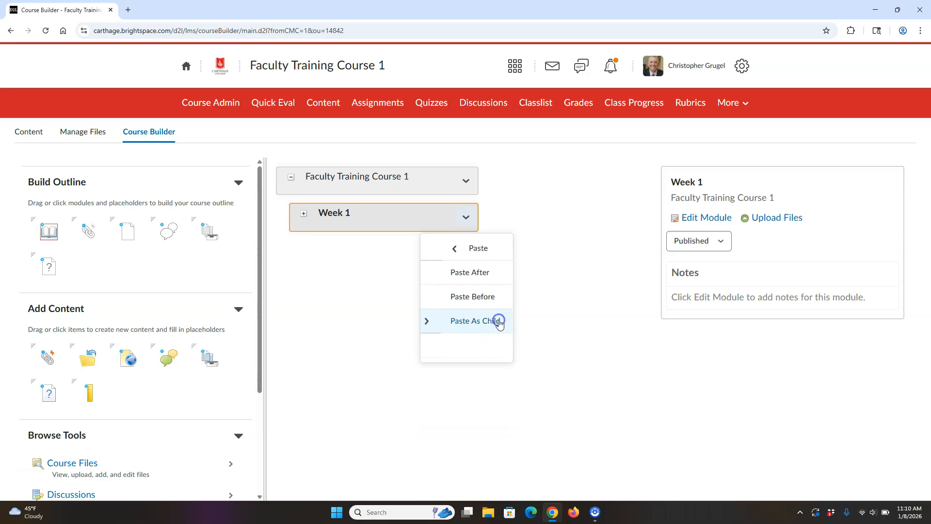
click(463, 280)
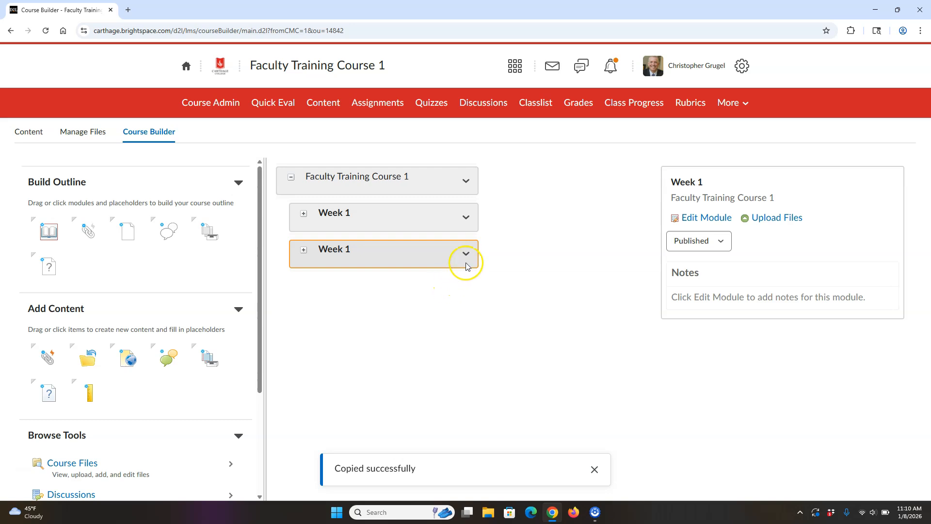
Step: Paste another copy of the Week 1 structure after the duplicated module
click(467, 259)
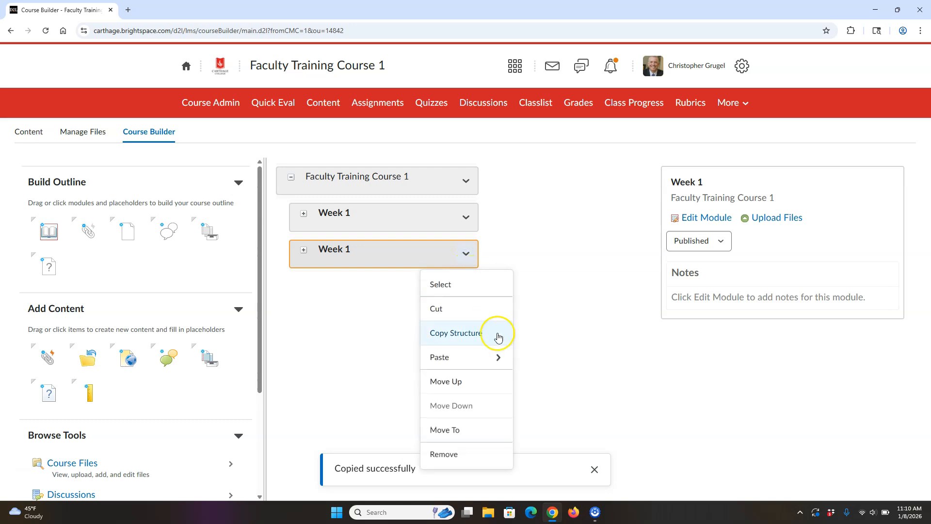
click(502, 363)
click(479, 315)
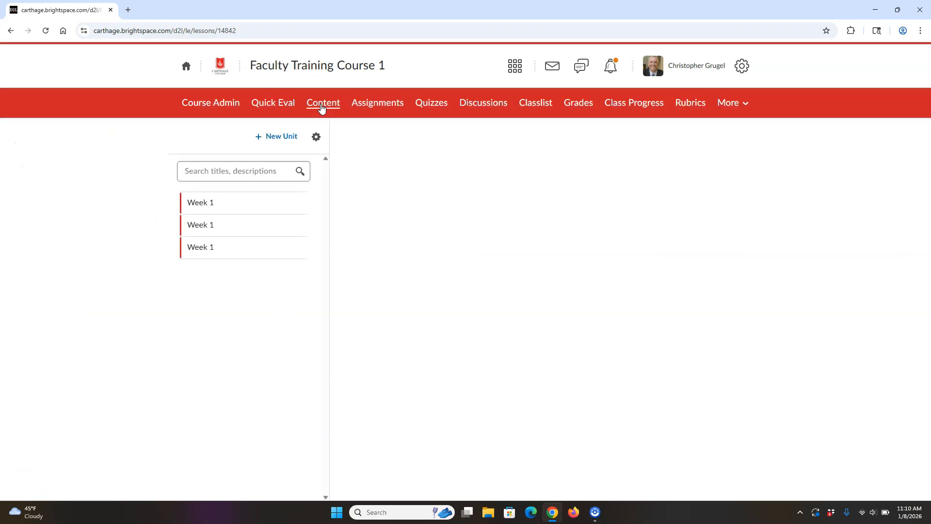
Step: In the course content, rename the second Week 1 unit to "Week 2", save it, and collapse its lessons
click(192, 269)
click(215, 270)
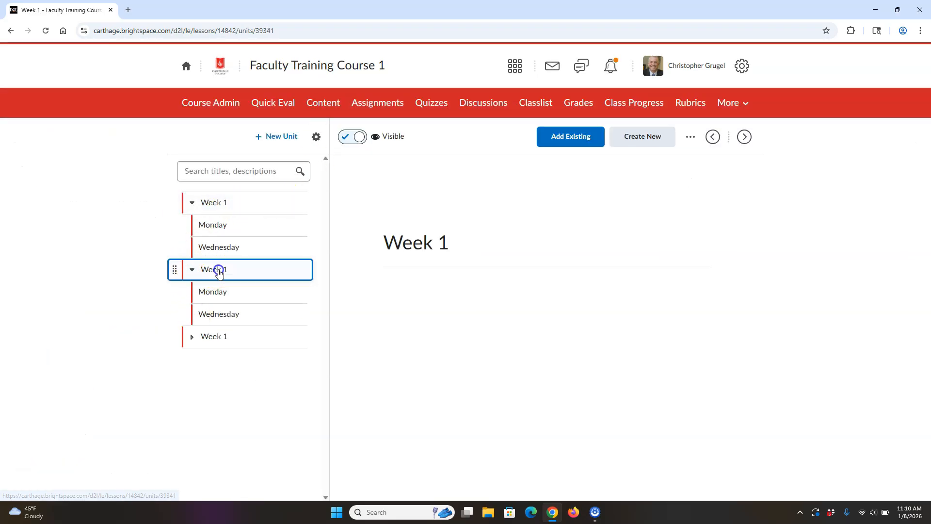
click(691, 136)
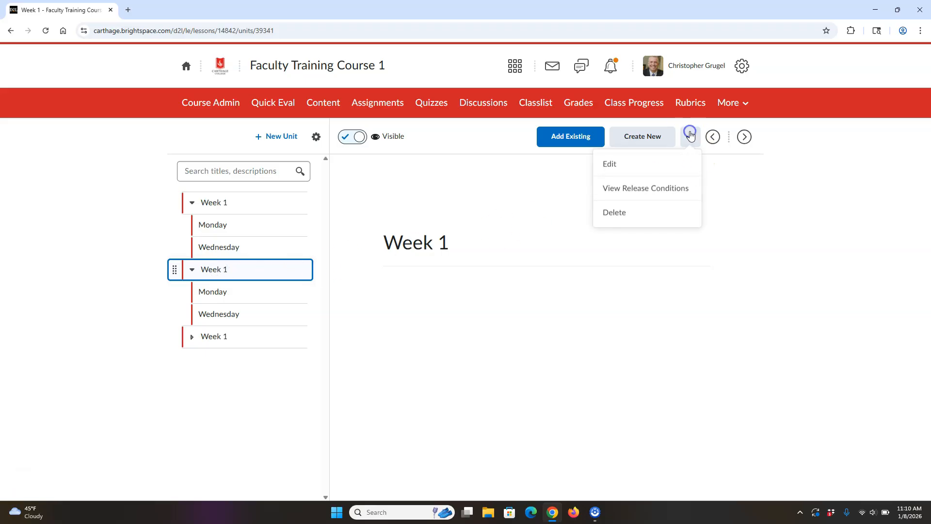
click(611, 165)
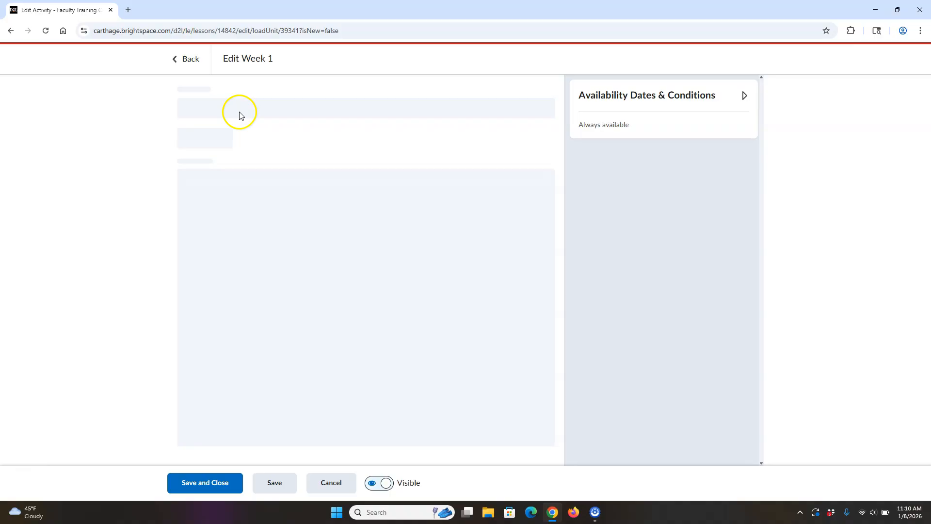
click(236, 108)
key(BackSpace)
text(3)
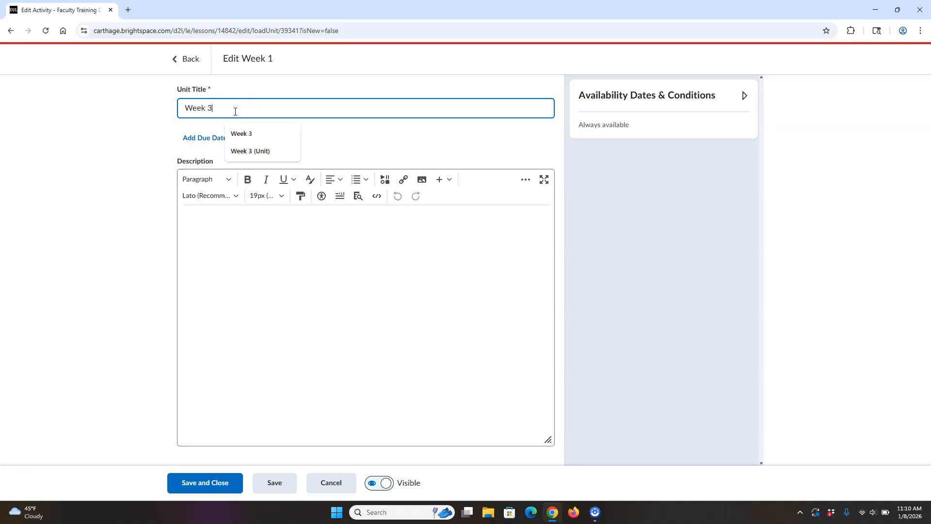
key(BackSpace)
text(2)
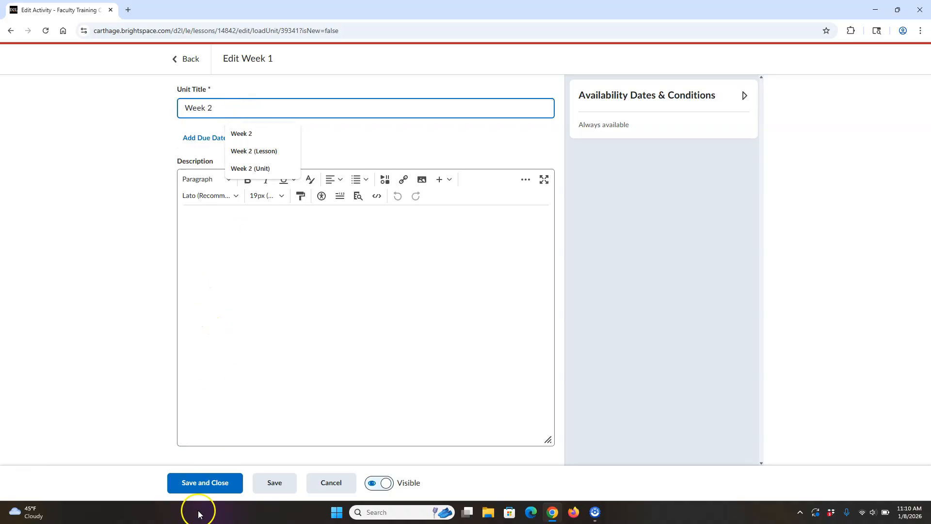
click(196, 482)
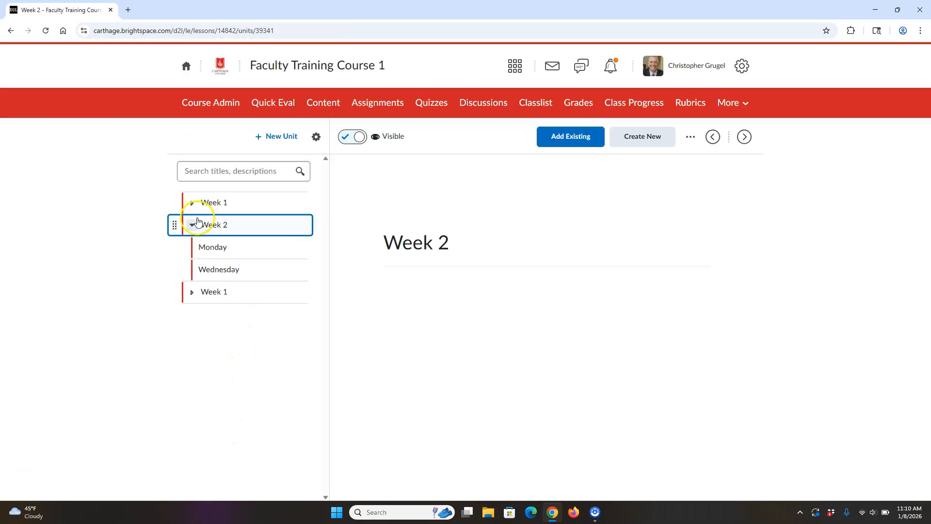
click(193, 224)
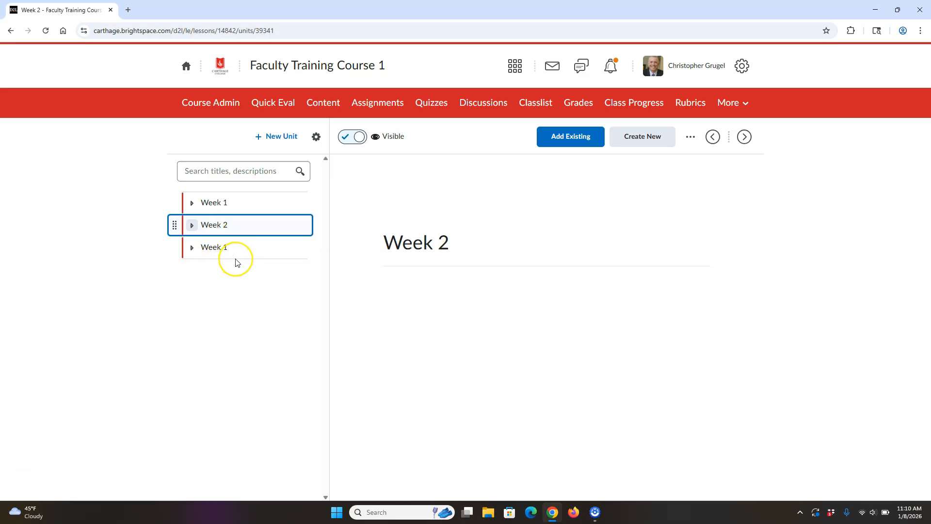